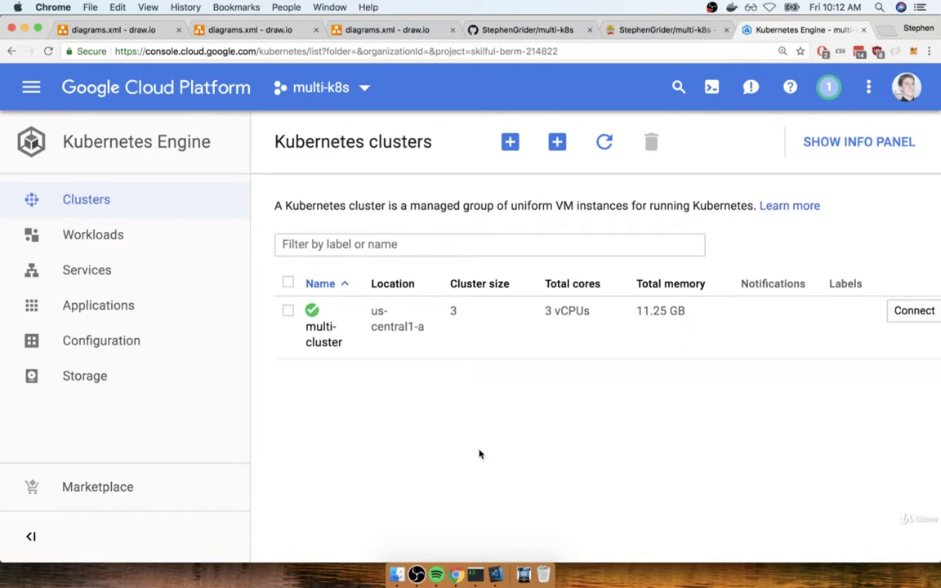
- Examine the multi-cluster's details down to its default node pool, and return to the cluster list
left_click(315, 327)
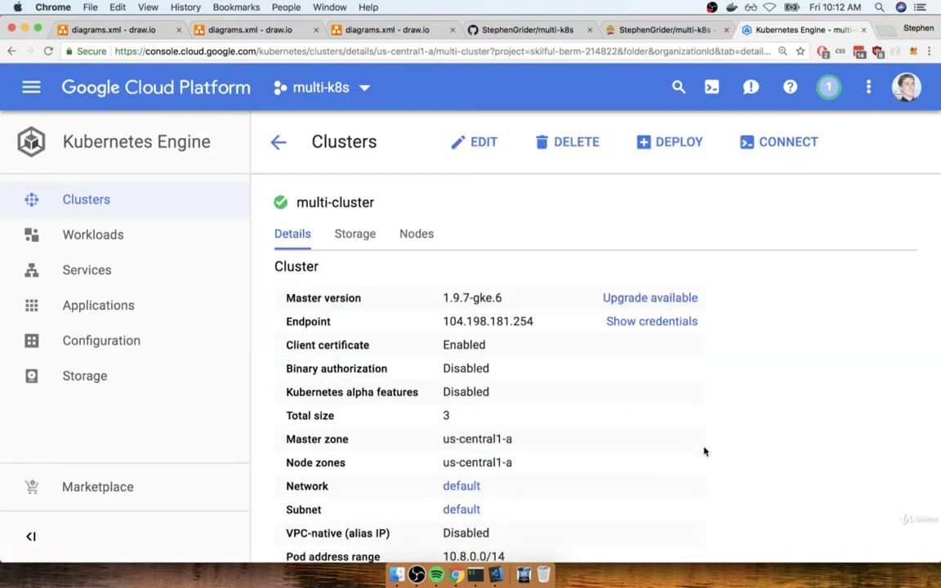
scroll(745, 437, "down", 6)
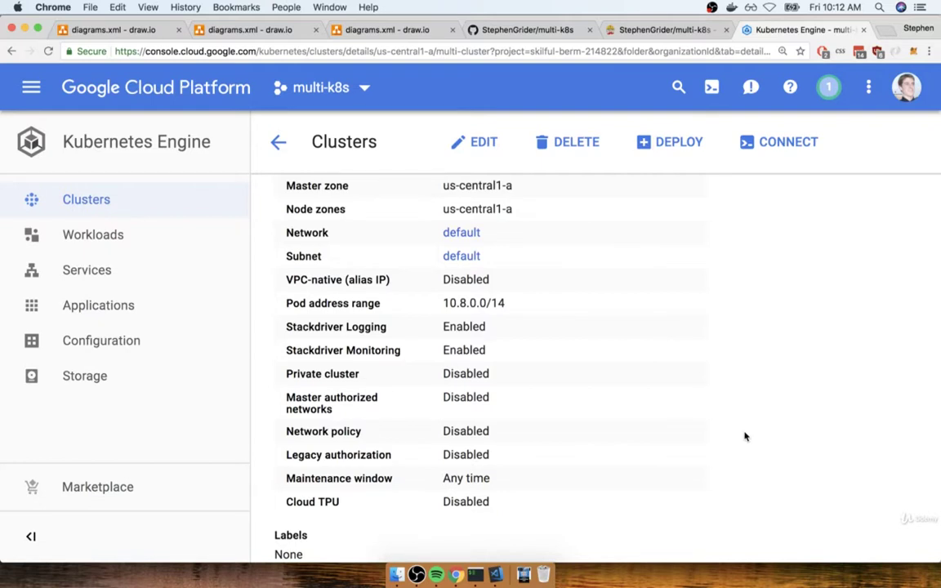
scroll(746, 437, "up", 1)
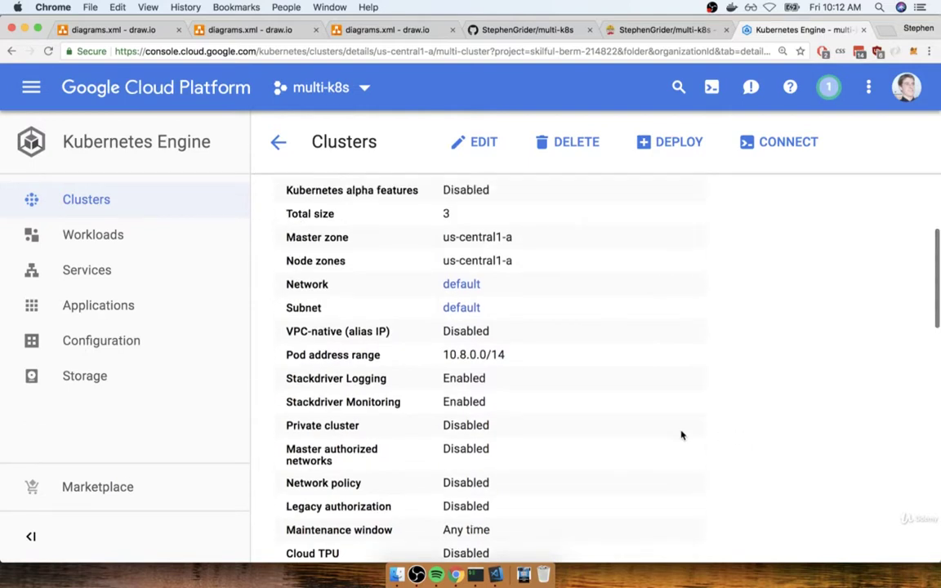
scroll(682, 436, "down", 10)
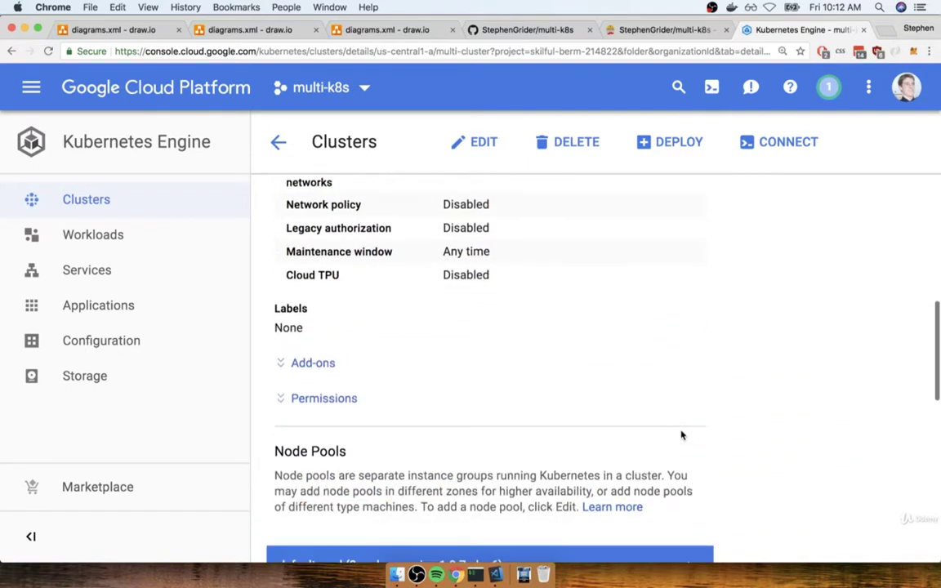
scroll(741, 434, "down", 2)
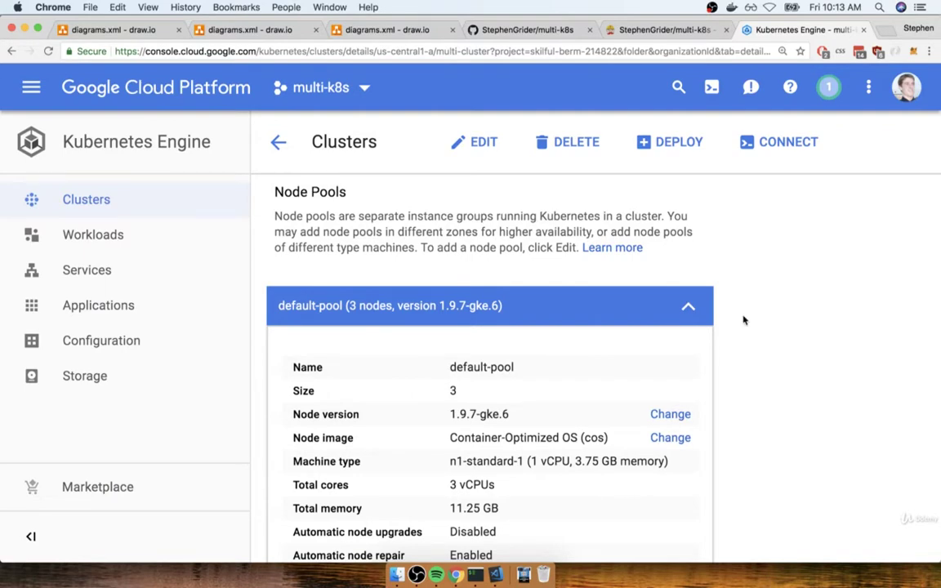
scroll(744, 321, "up", 10)
left_click(276, 143)
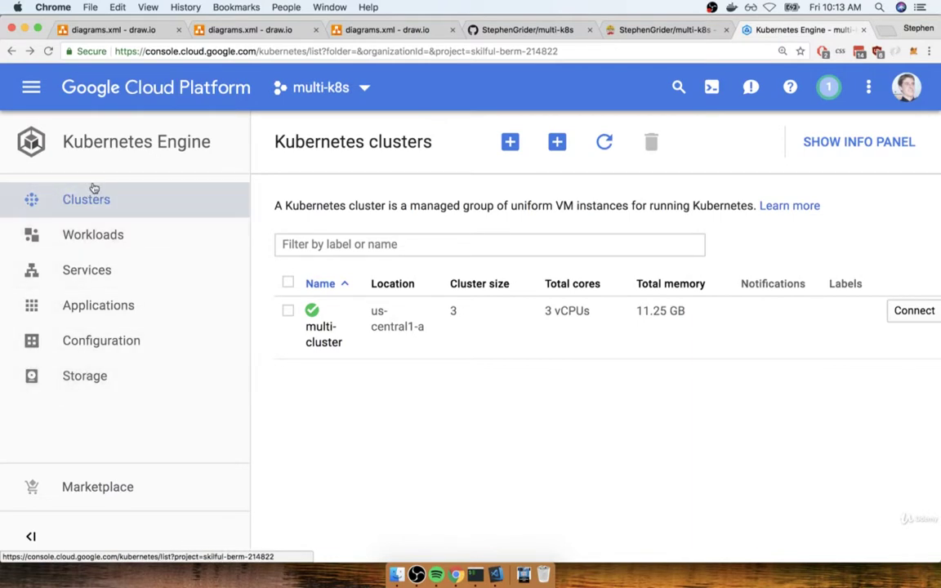
- Look through the Workloads, Services, Applications, Configuration and Storage pages of Kubernetes Engine
left_click(148, 233)
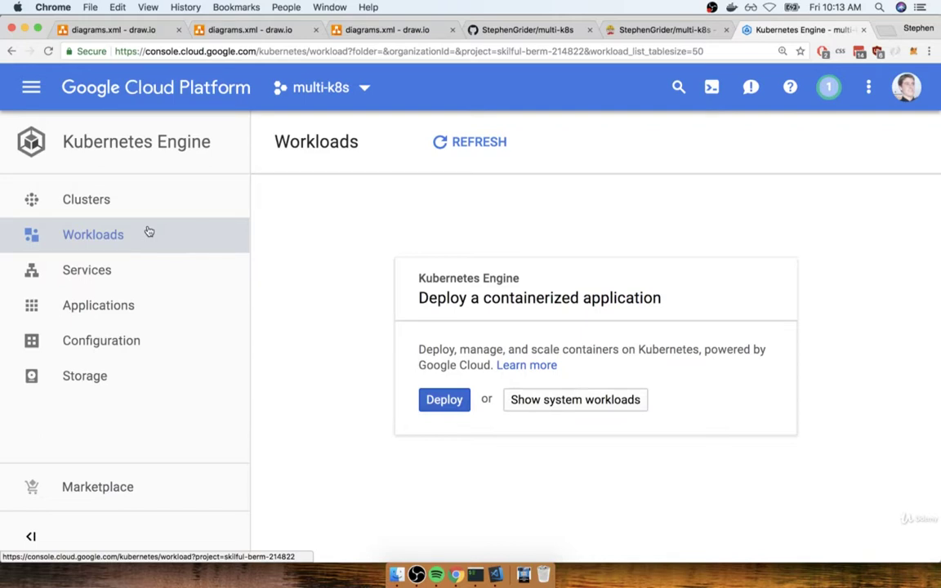
left_click(133, 267)
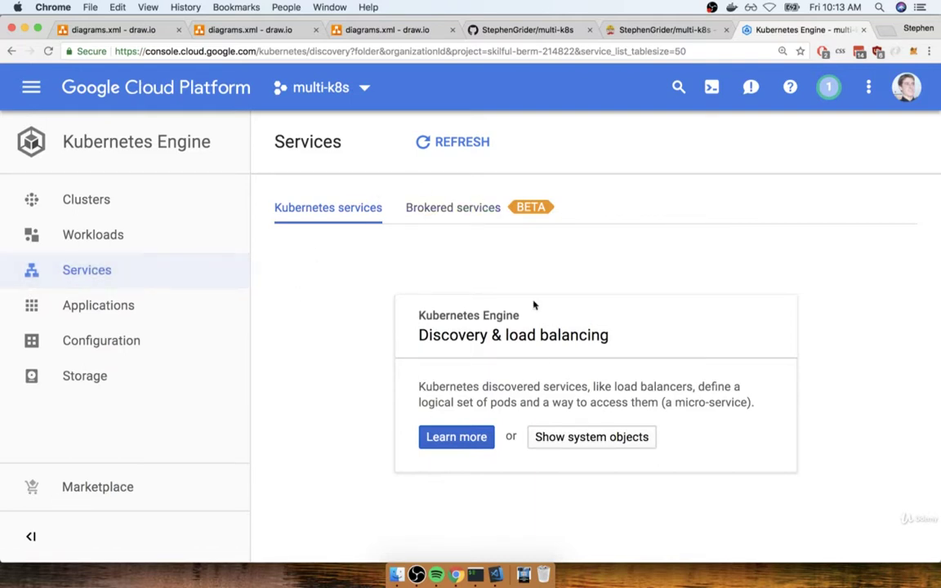
left_click(165, 306)
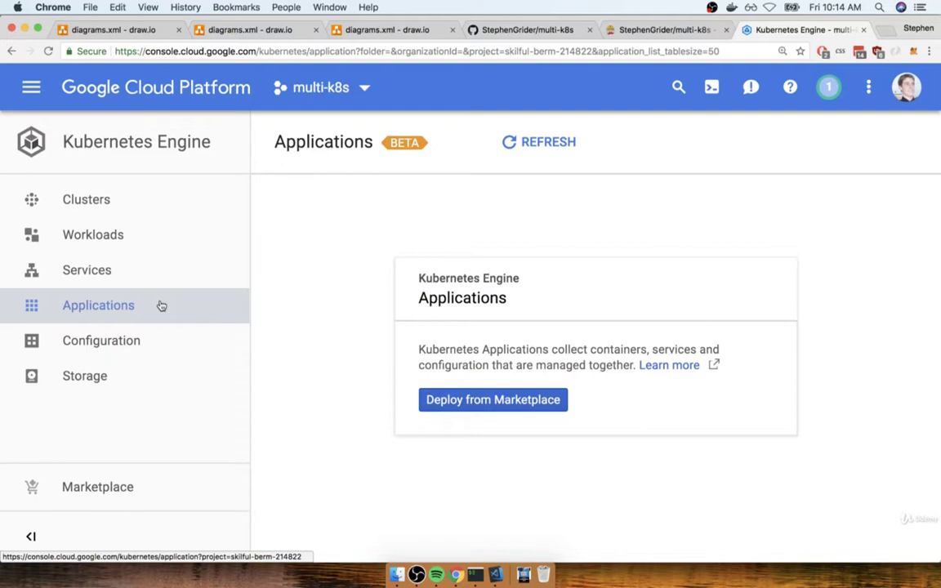
left_click(174, 353)
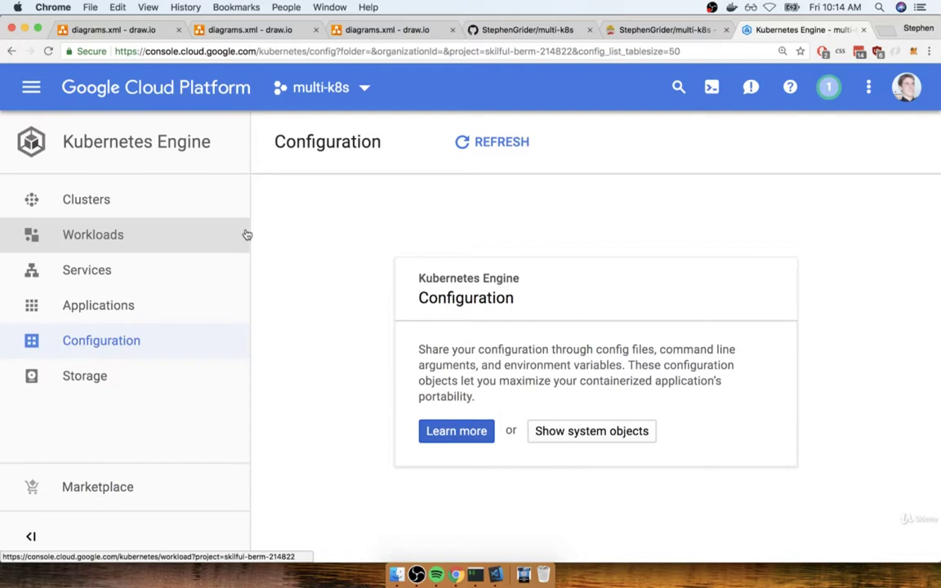
left_click(116, 379)
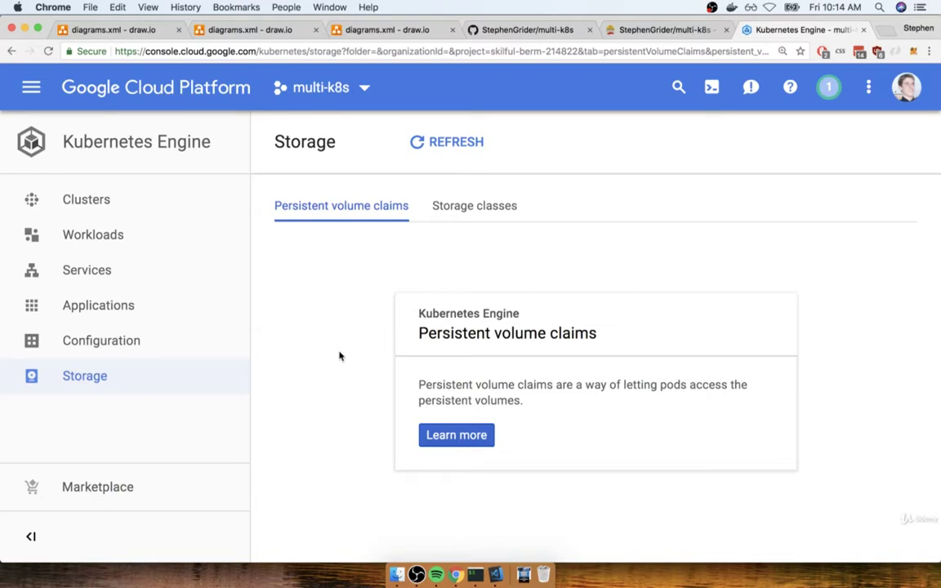
- Switch to the first draw.io diagram and examine the "On Your Computer" storage page at 150% zoom
left_click(120, 31)
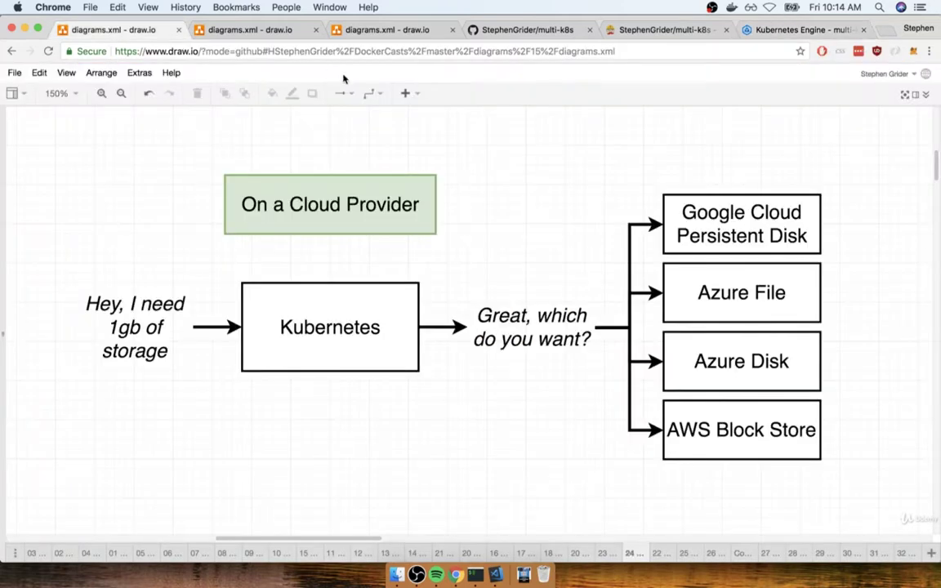
left_click(540, 320)
left_click(233, 404)
left_click(603, 554)
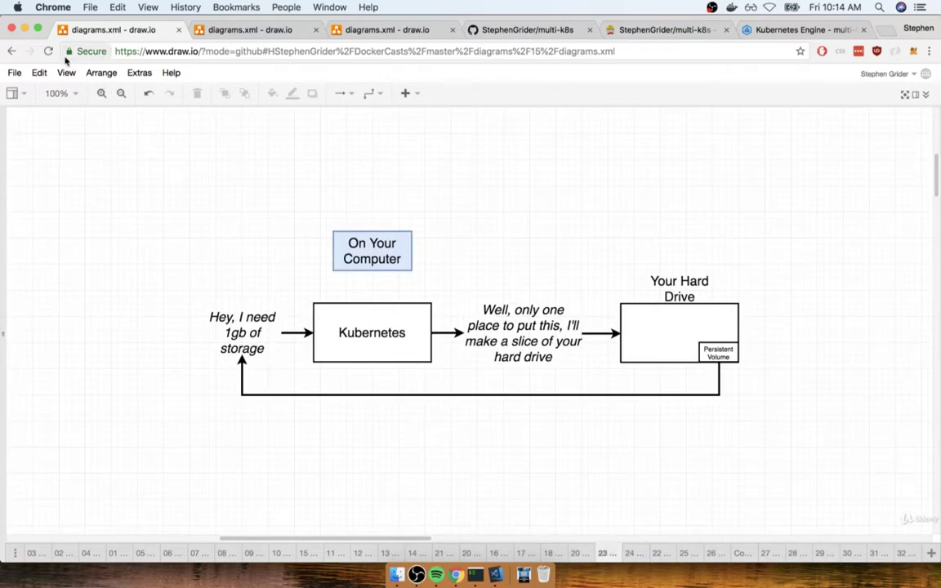
left_click(59, 95)
left_click(119, 236)
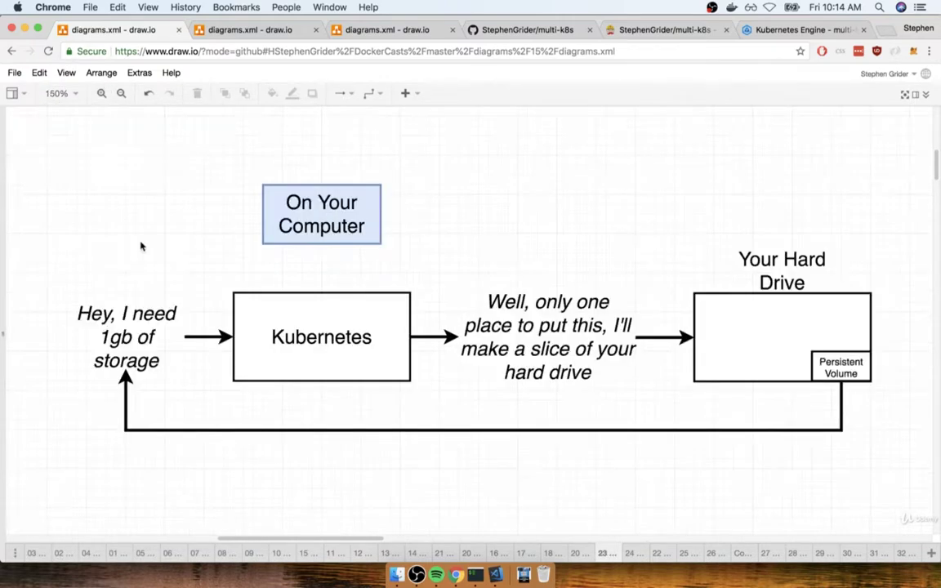
scroll(350, 272, "down", 1)
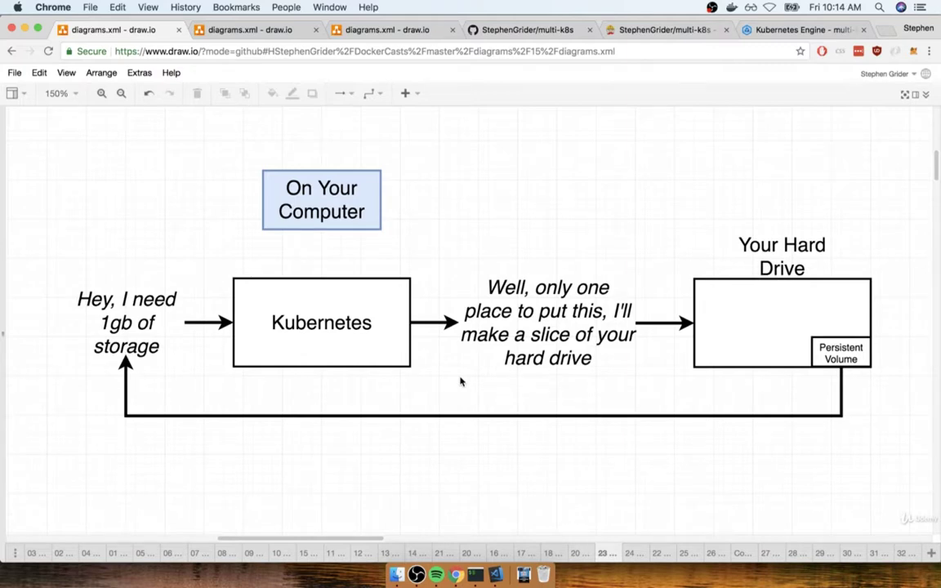
left_click(307, 310)
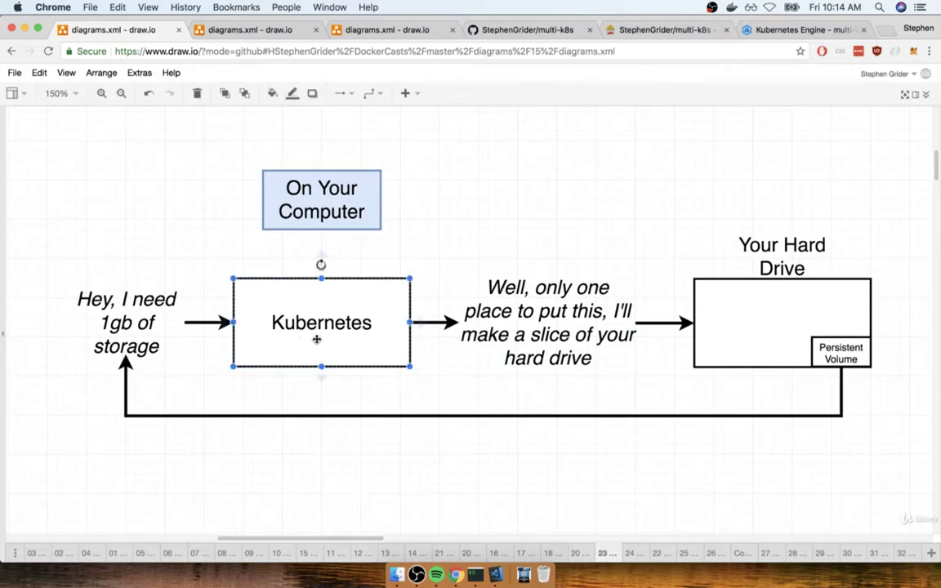
left_click(480, 296)
left_click(617, 442)
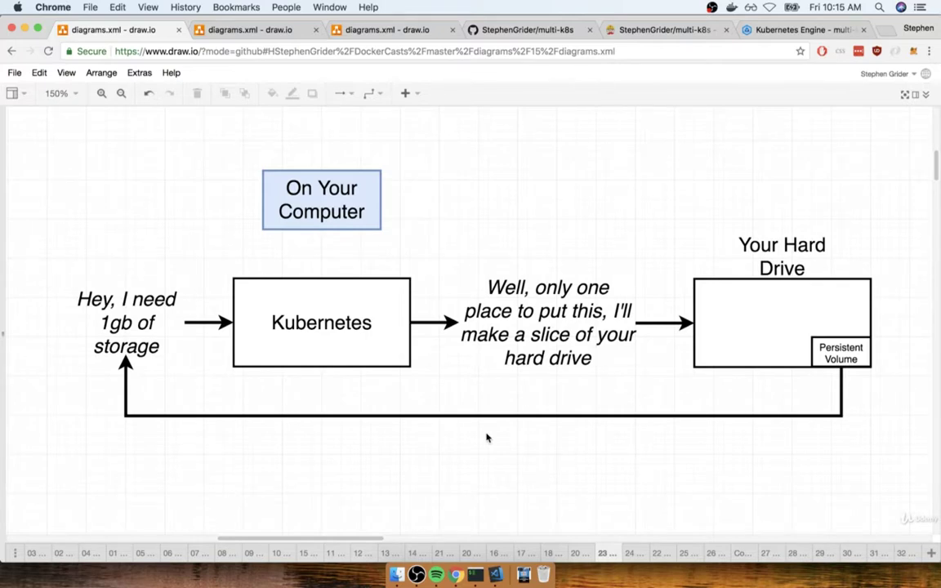
- Open the "On a Cloud Provider" storage diagram and highlight the Google Cloud Persistent Disk box
left_click(630, 554)
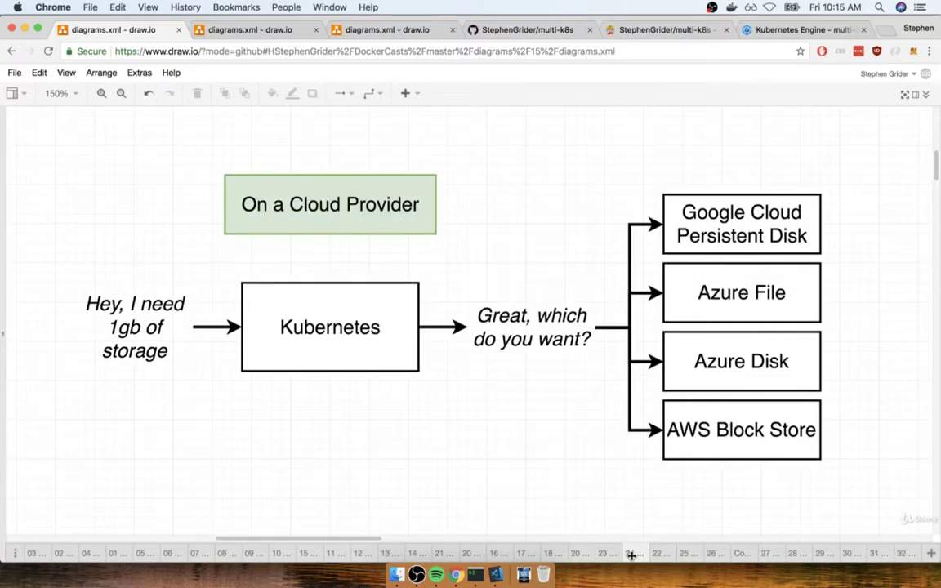
left_click(293, 220)
left_click(90, 282)
left_click(671, 209)
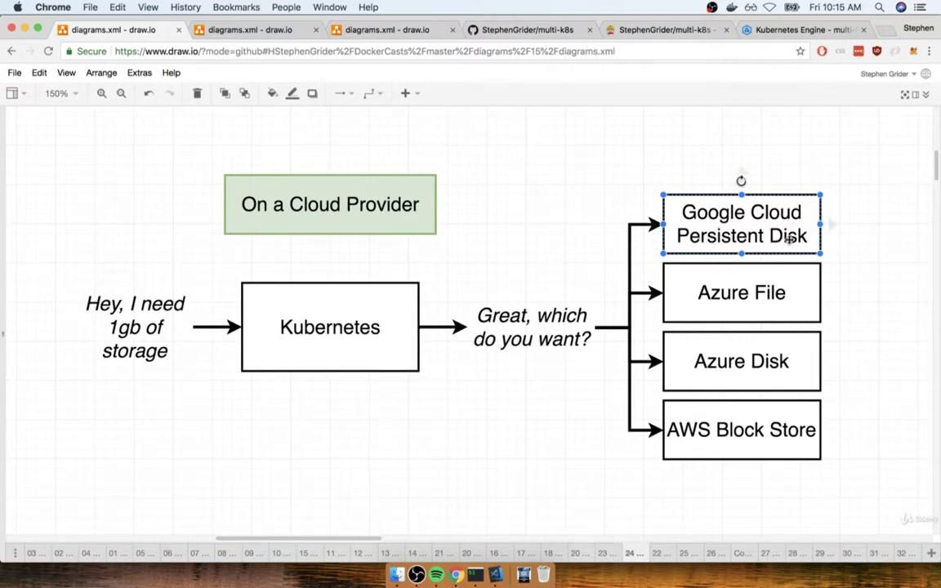
- Switch back to the Google Cloud console and inspect the cluster's standard storage class and its provisioner
left_click(769, 29)
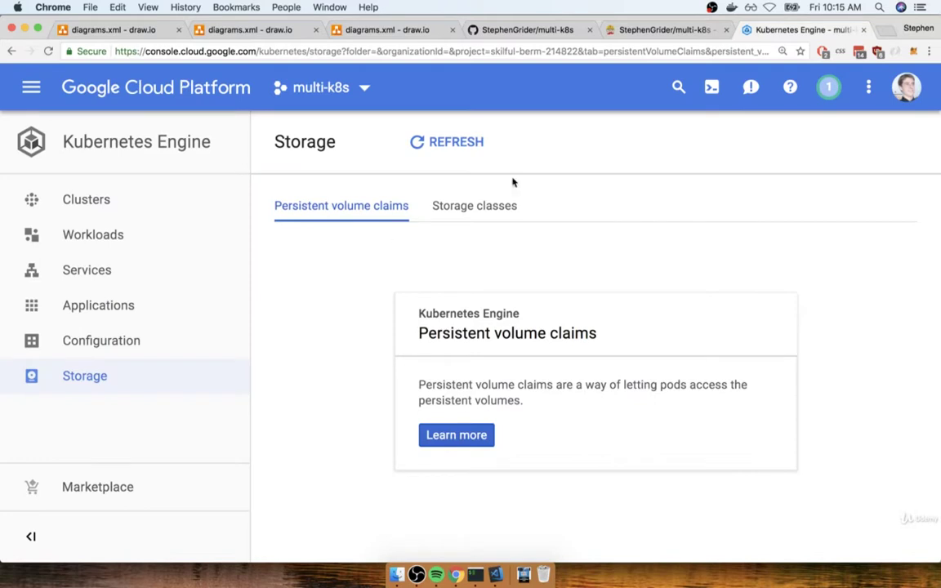
left_click(463, 206)
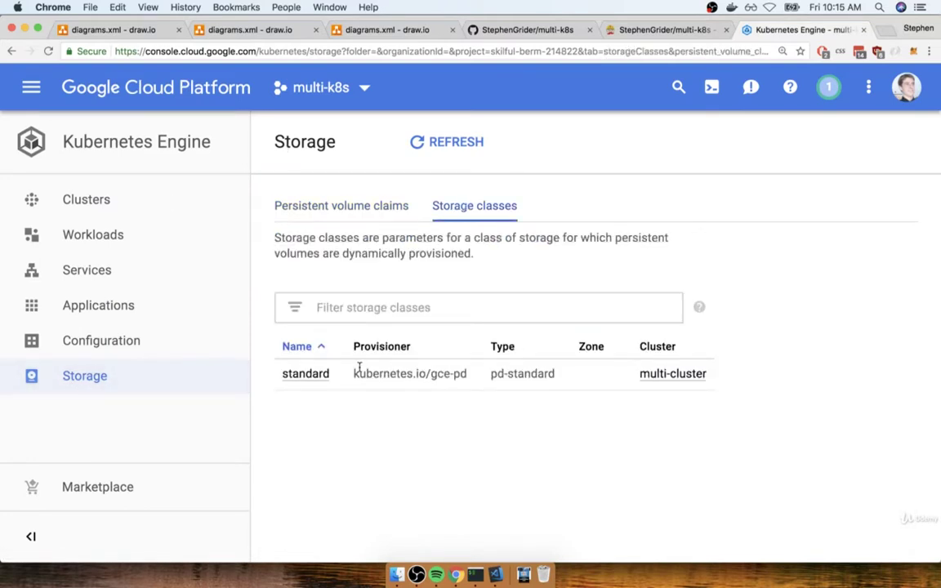
left_click(304, 373)
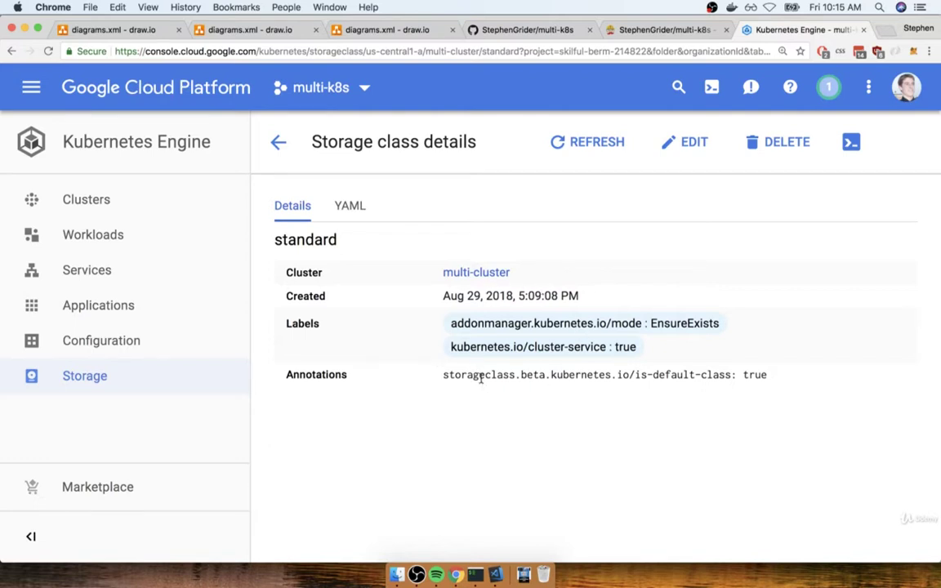
left_click(278, 143)
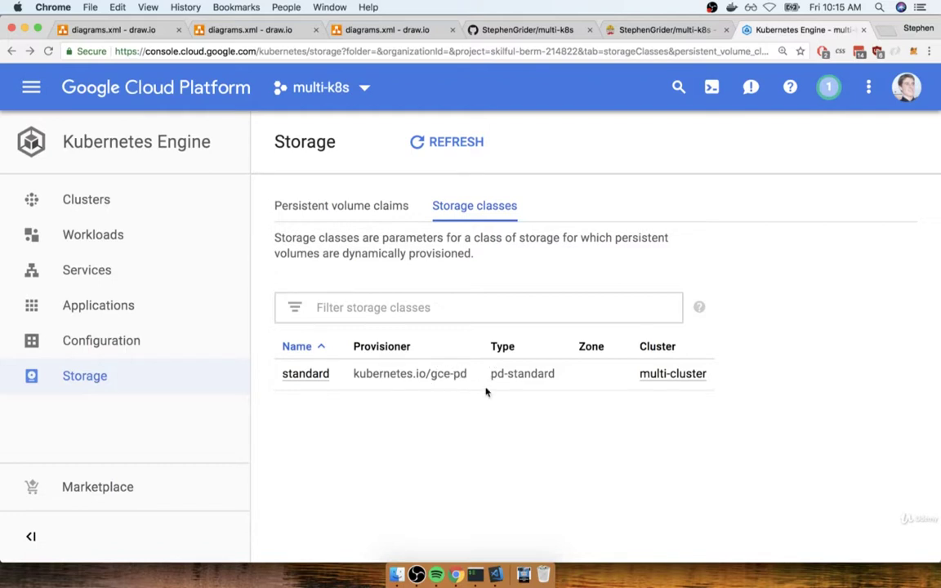
left_click_drag(454, 373, 495, 405)
left_click(517, 430)
- Search the web for "google cloud persistent disk" in a new tab, view its product page, and close the tab
key("super+t")
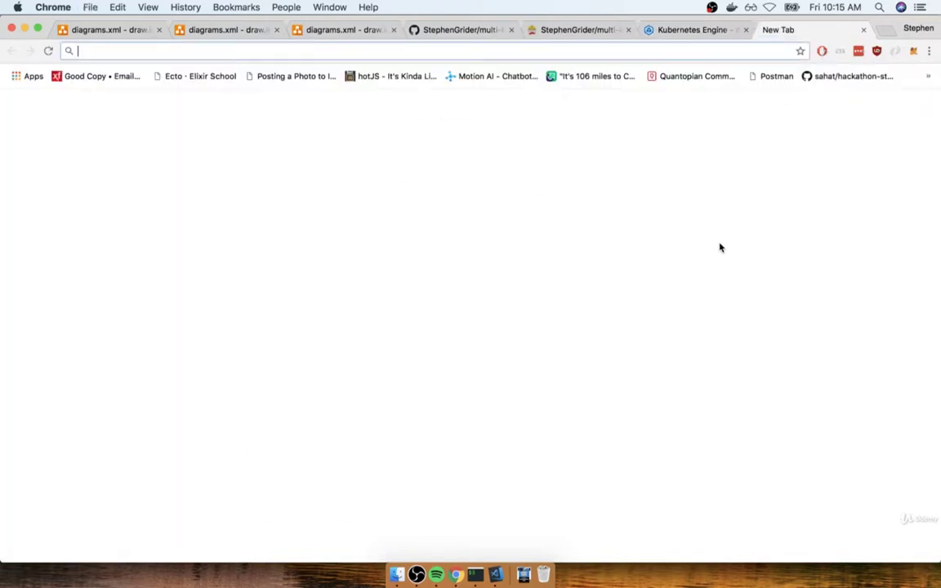
type("gogo")
type("gle cloud")
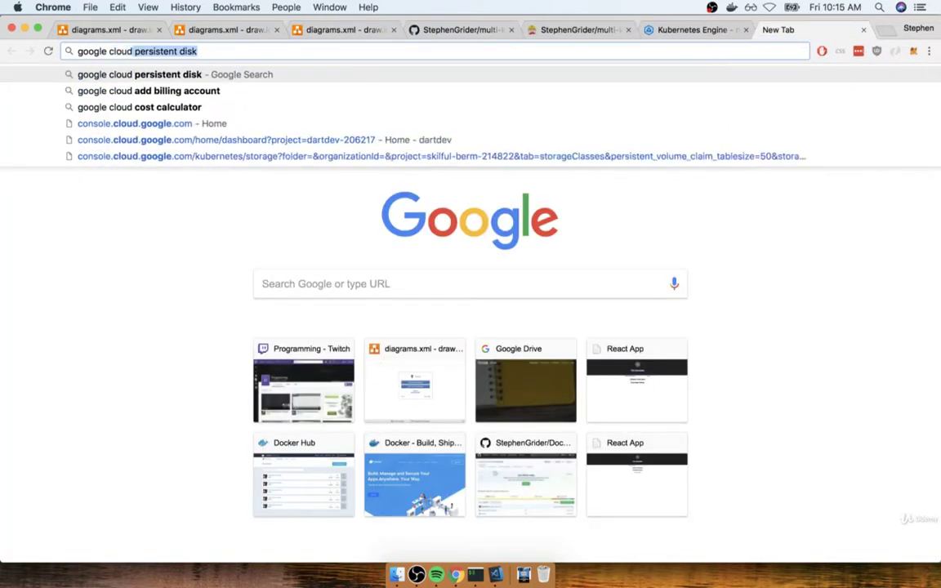
key("Return")
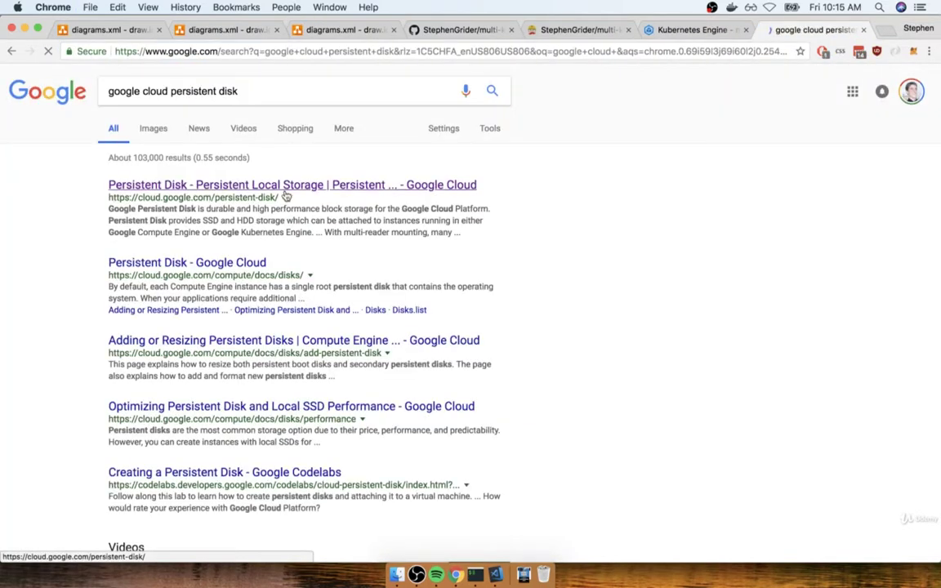
left_click(255, 185)
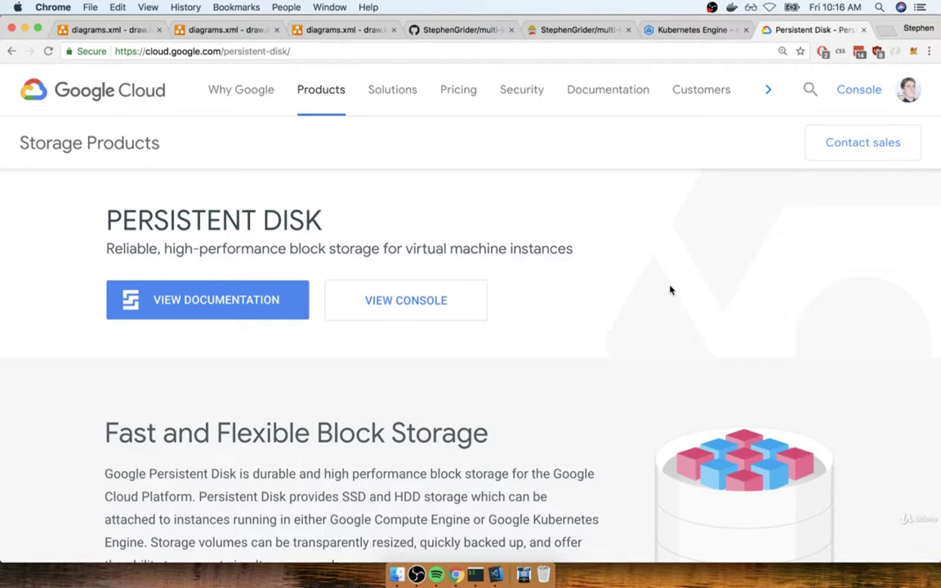
key("super+w")
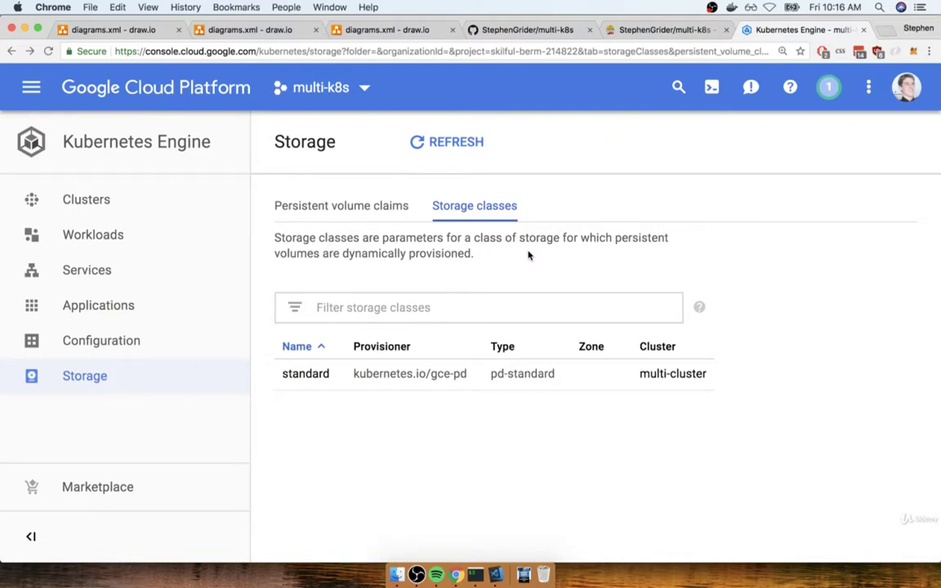
- View the cluster's persistent volume claims and return to the list of Kubernetes clusters
left_click(342, 207)
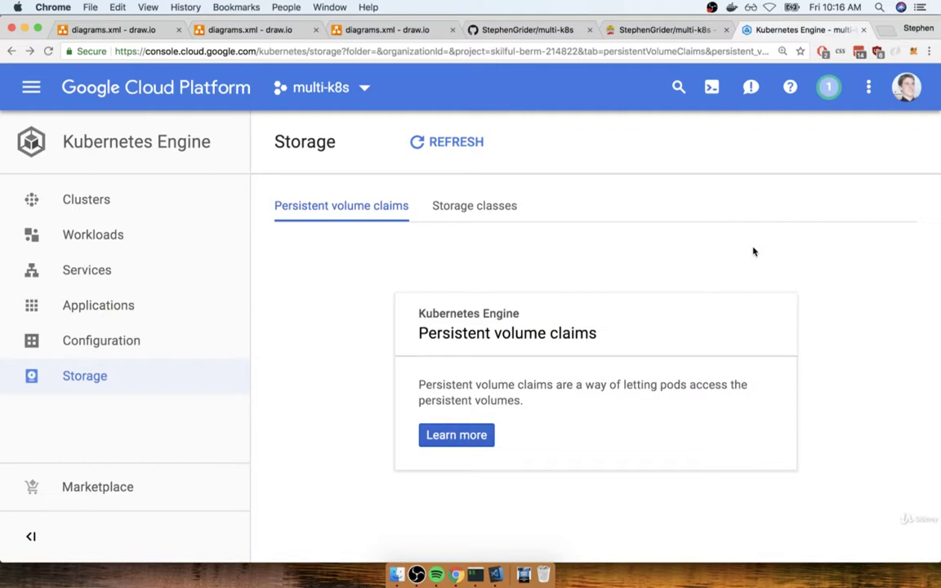
left_click(96, 199)
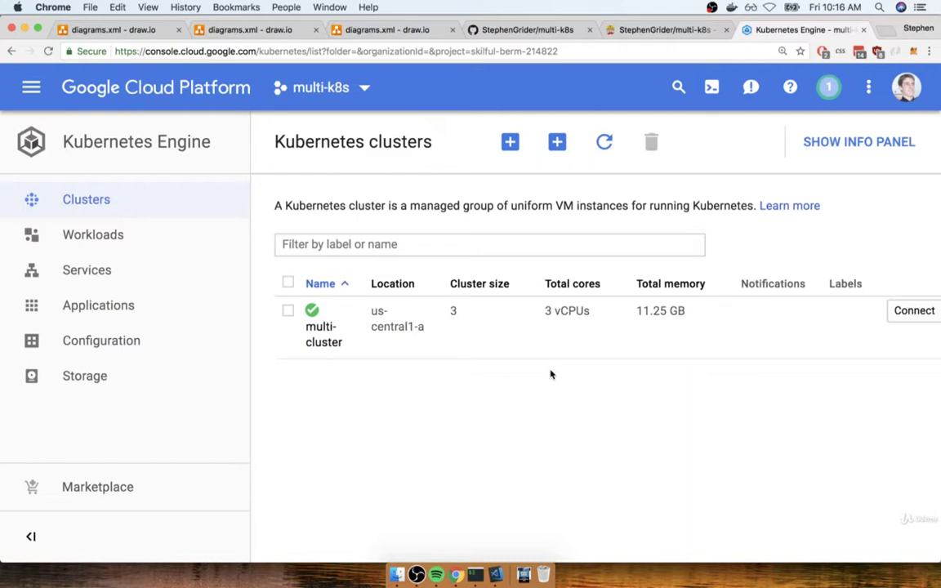
- Switch to the draw.io Prod Deployment diagram and select the "Add deployment scripts to the repo" box
left_click(92, 26)
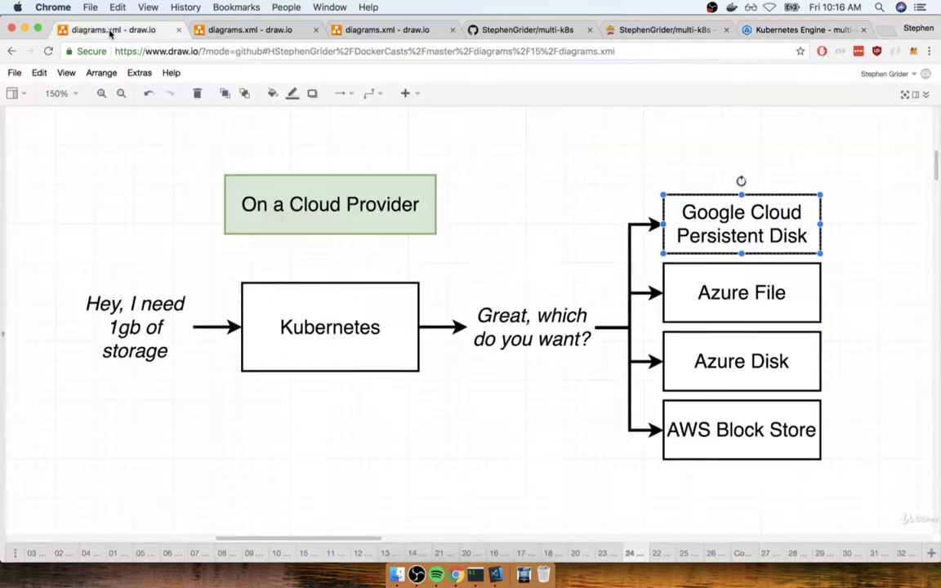
left_click(335, 31)
left_click(675, 454)
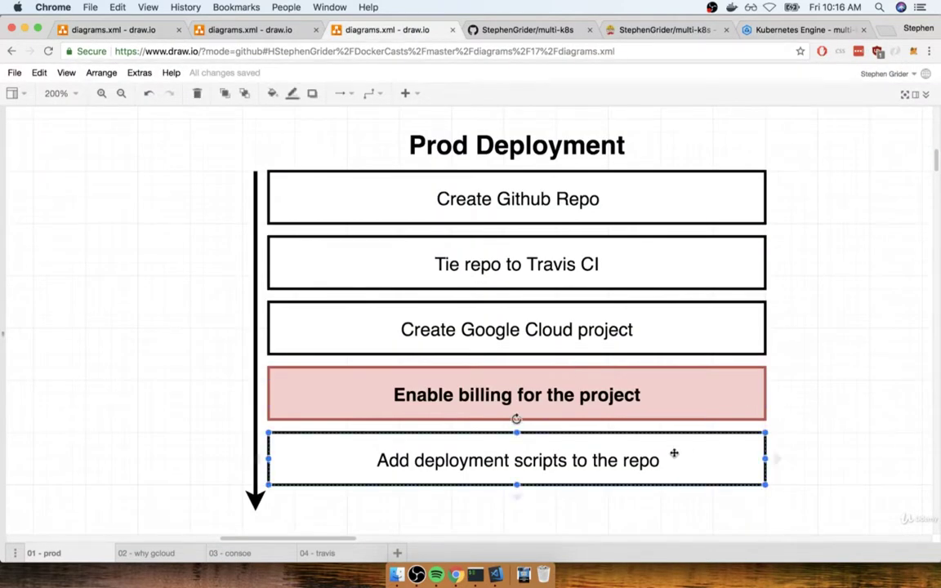